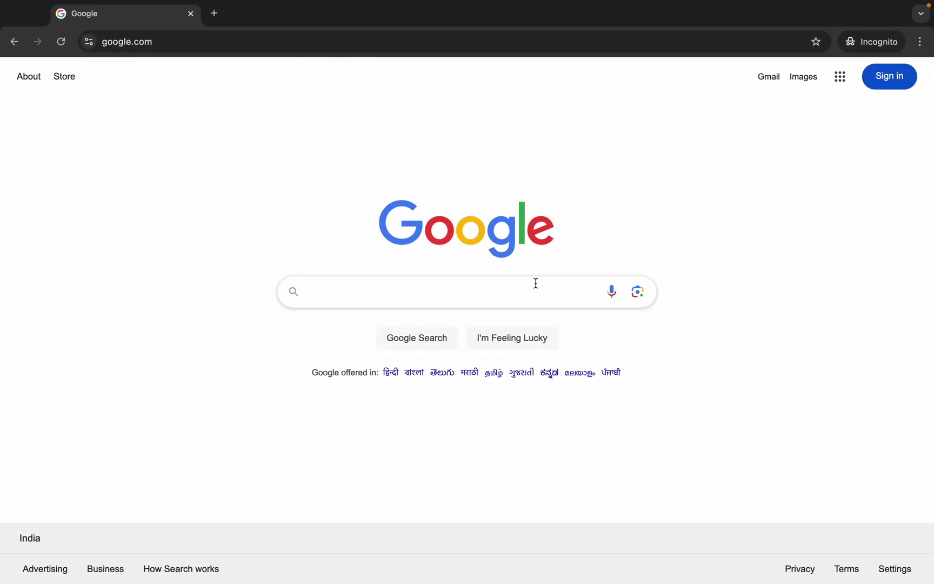
Start a web search from the Google home page in the incognito window.
{"action": "left_click", "coordinate": [534, 284]}
Search Google for 'jira' and open the Jira by Atlassian result.
{"action": "type", "text": "jira"}
{"action": "key", "text": "Return"}
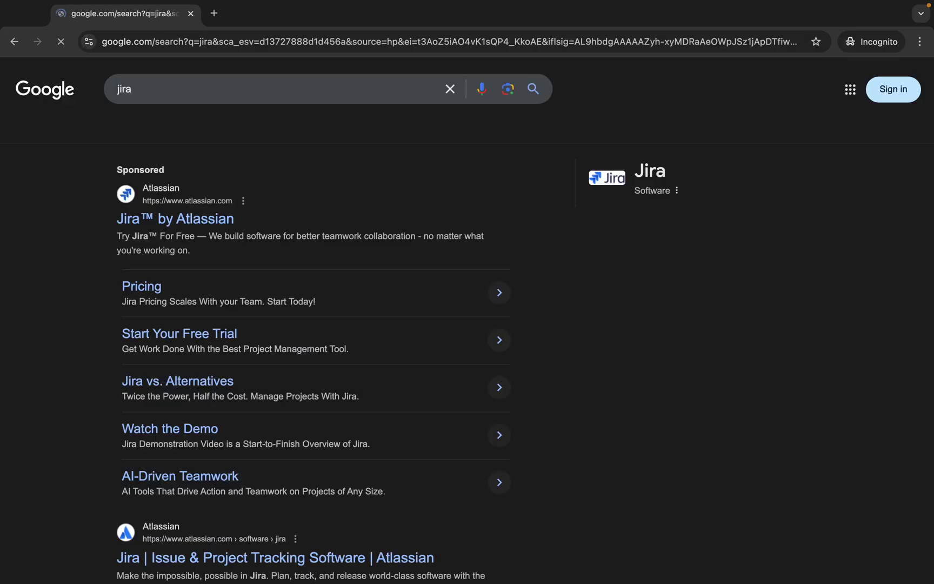
{"action": "left_click", "coordinate": [189, 219]}
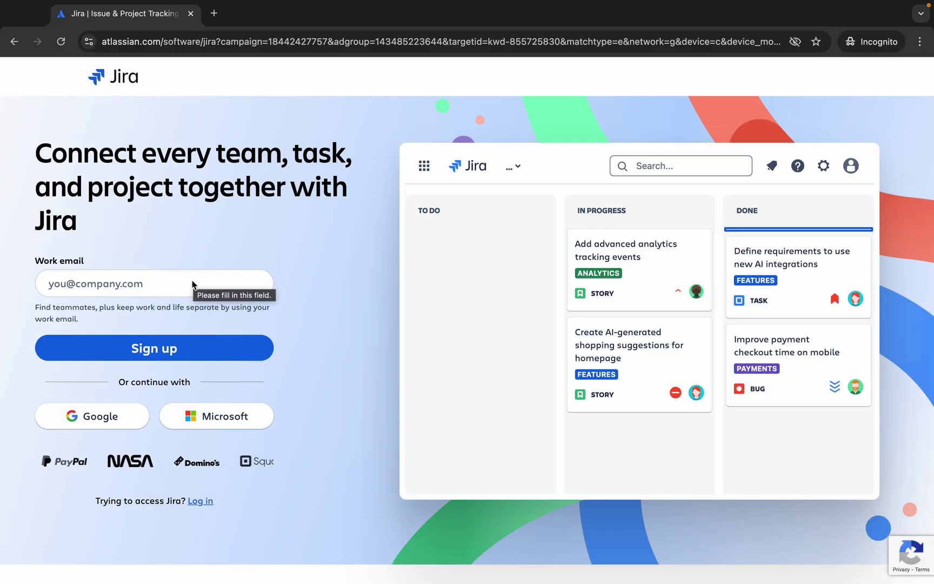
Enter the work email on Jira's sign-up page and submit it.
{"action": "left_click", "coordinate": [134, 283]}
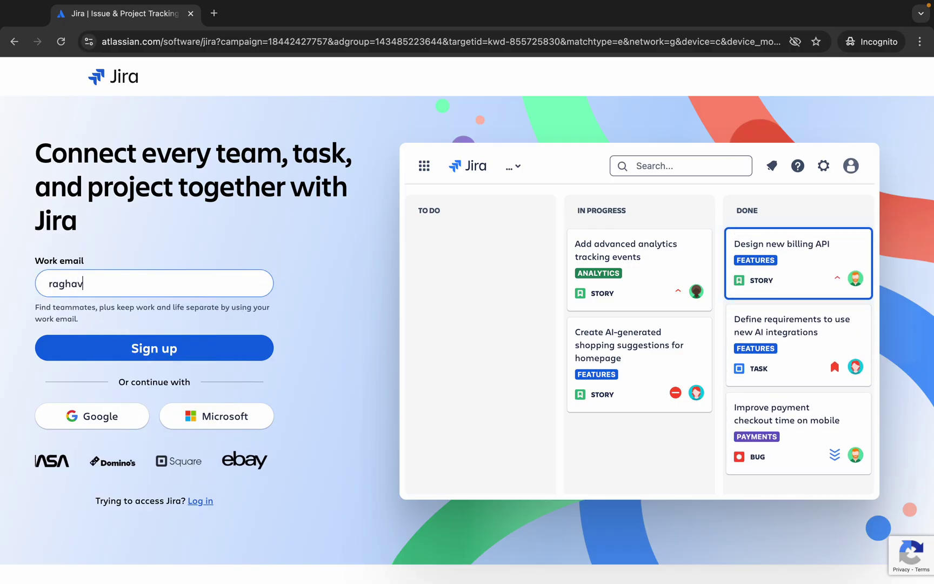
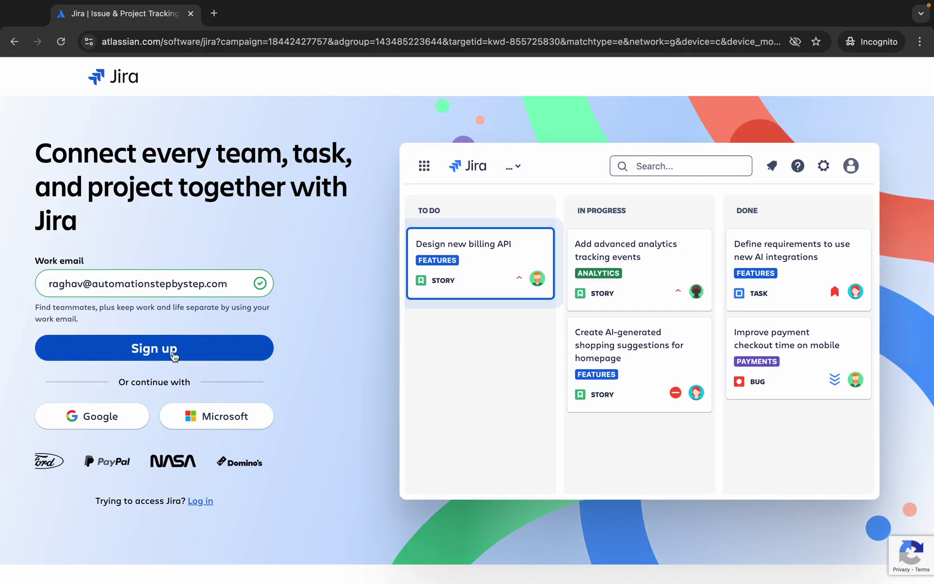
{"action": "key", "text": "super+a"}
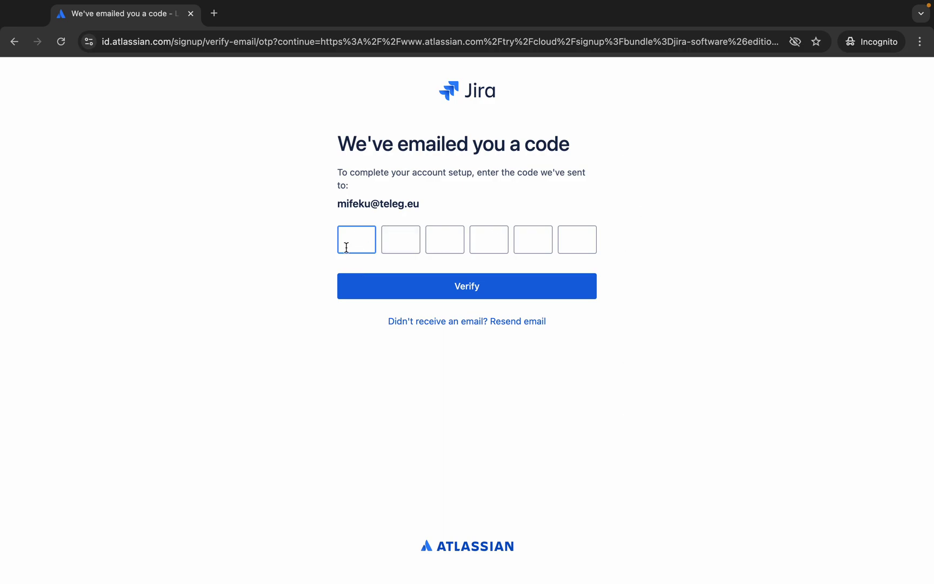
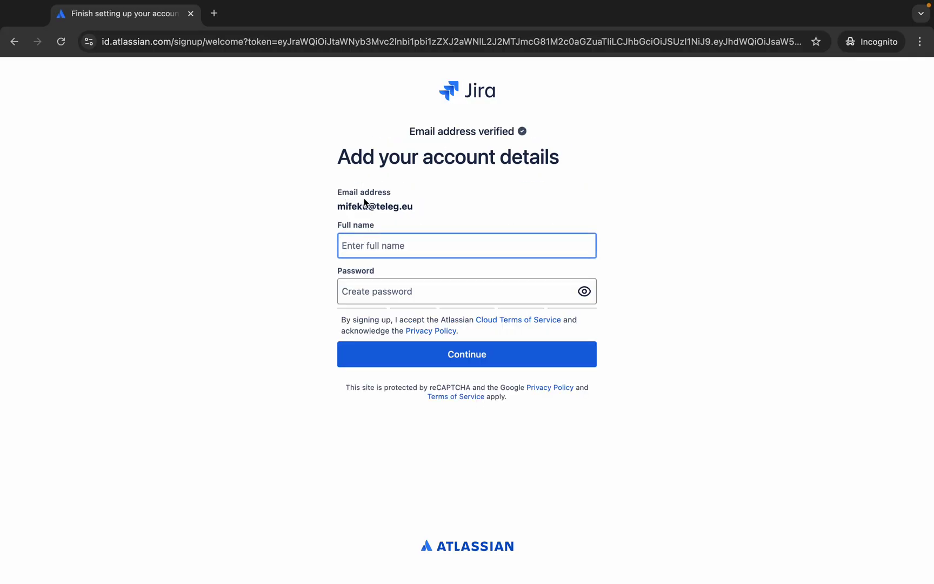
Enter the six-digit verification code, your full name and a password, then continue.
{"action": "left_click", "coordinate": [391, 287]}
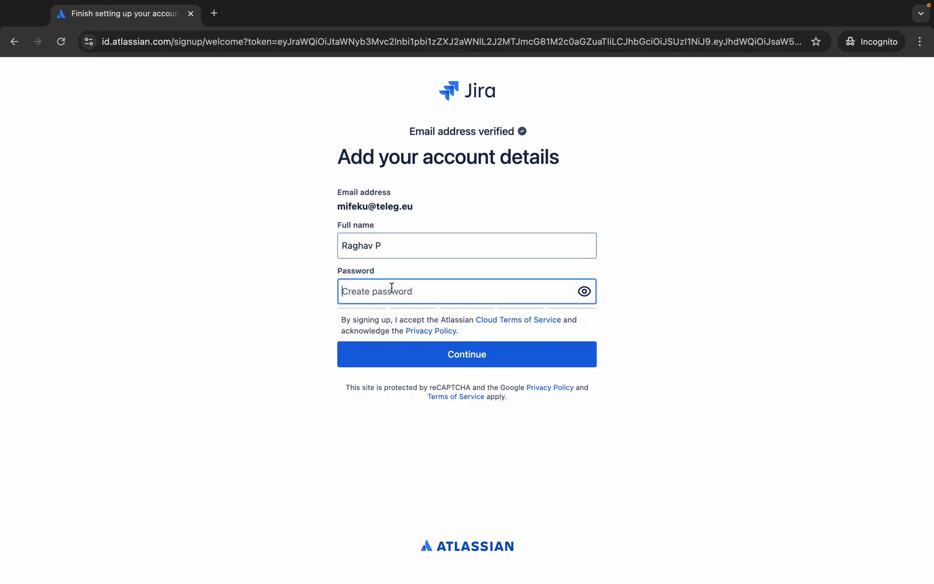
{"action": "type", "text": "••••••"}
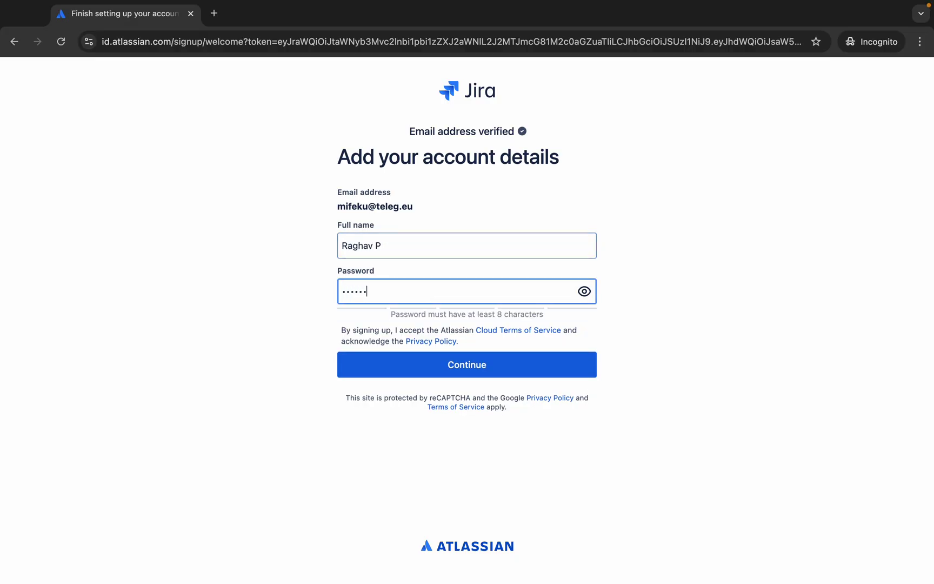
{"action": "type", "text": "••"}
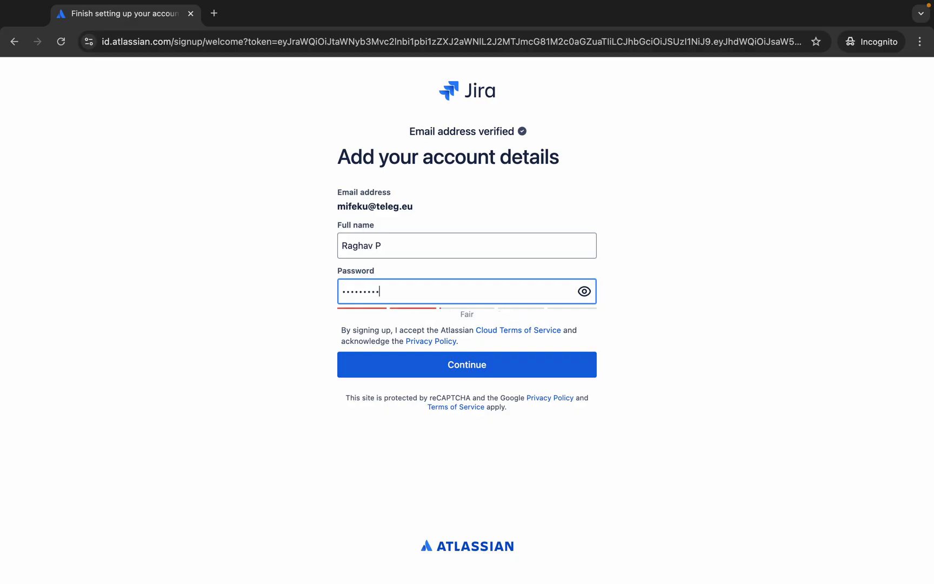
{"action": "left_click", "coordinate": [421, 361]}
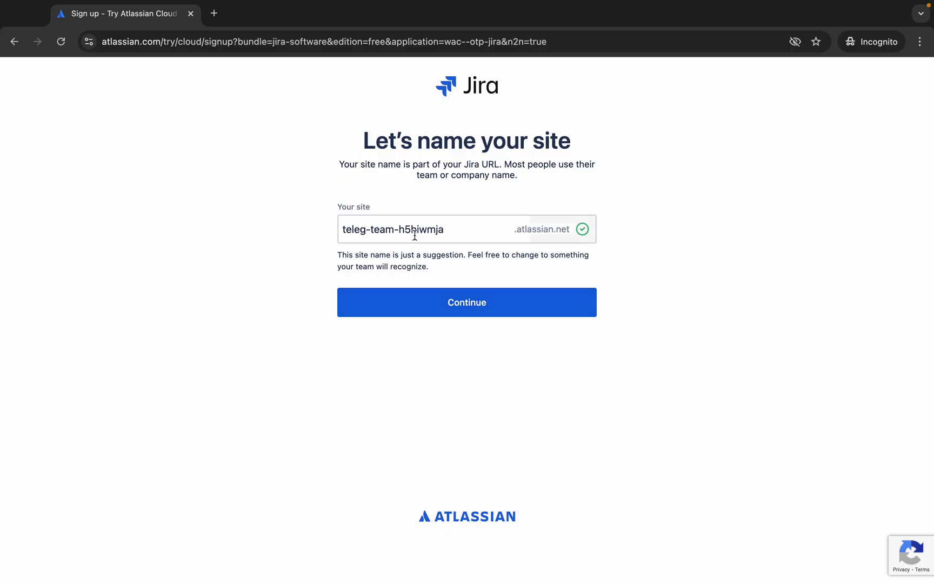
Replace the suggested site name with a custom lowercase name based on the user's name and continue.
{"action": "left_click", "coordinate": [451, 231]}
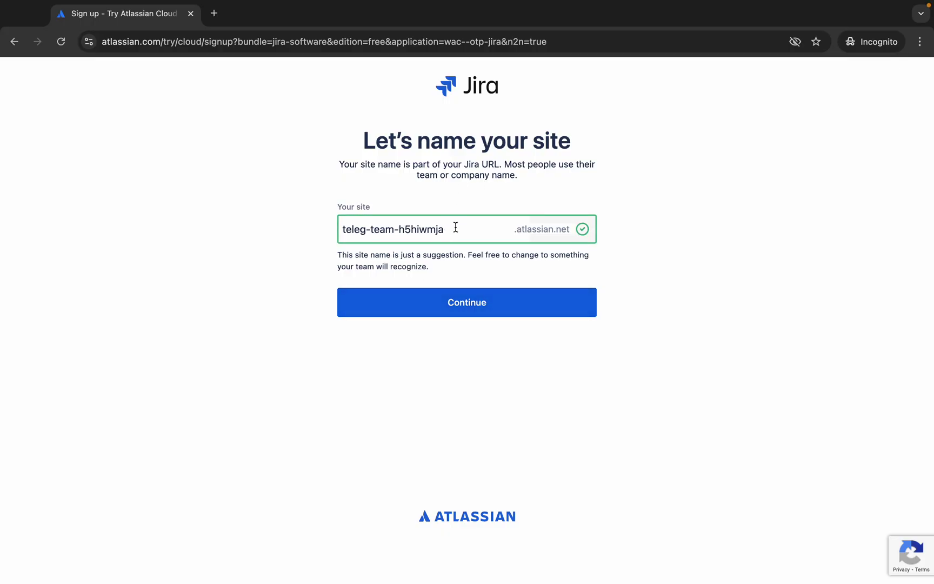
{"action": "left_click_drag", "start_coordinate": [462, 229], "coordinate": [313, 229]}
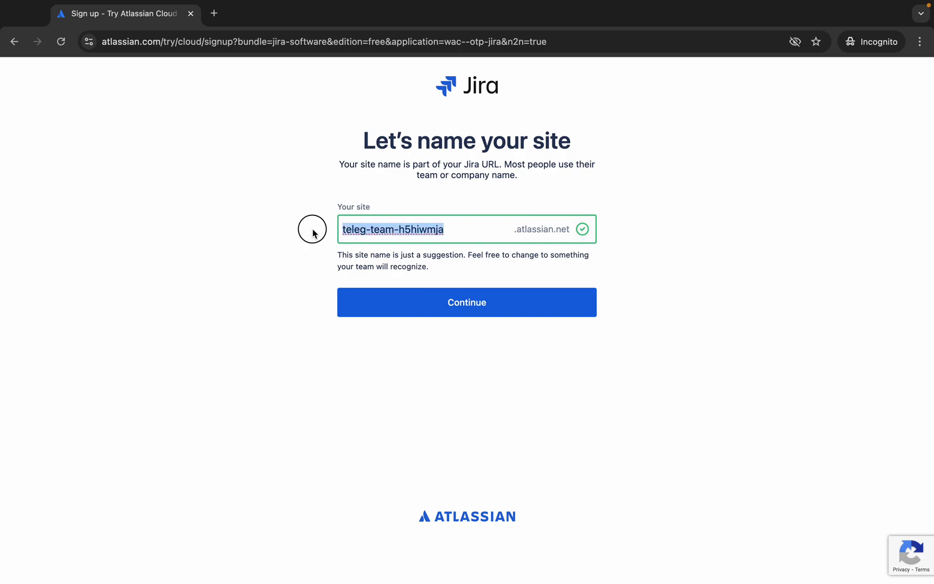
{"action": "type", "text": "ra"}
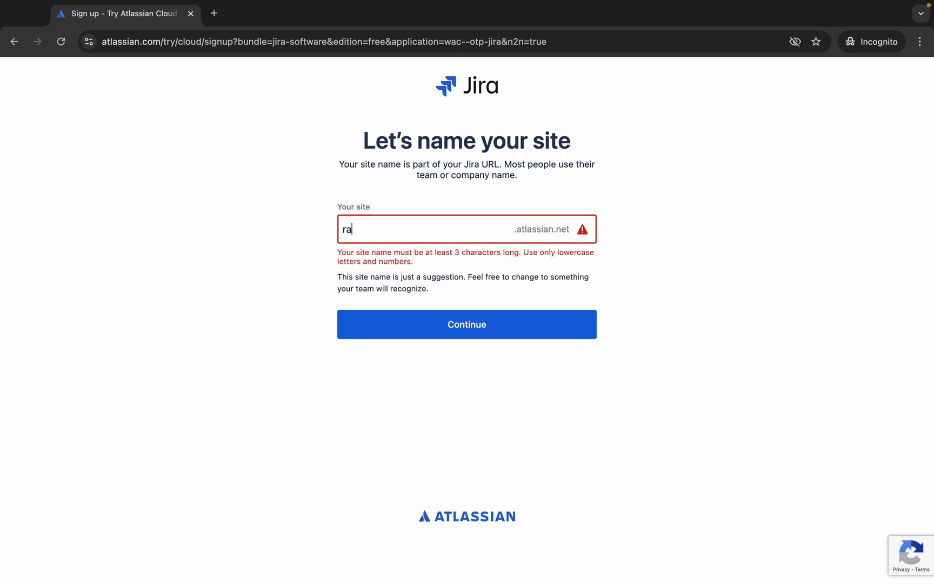
{"action": "type", "text": "ghav-P"}
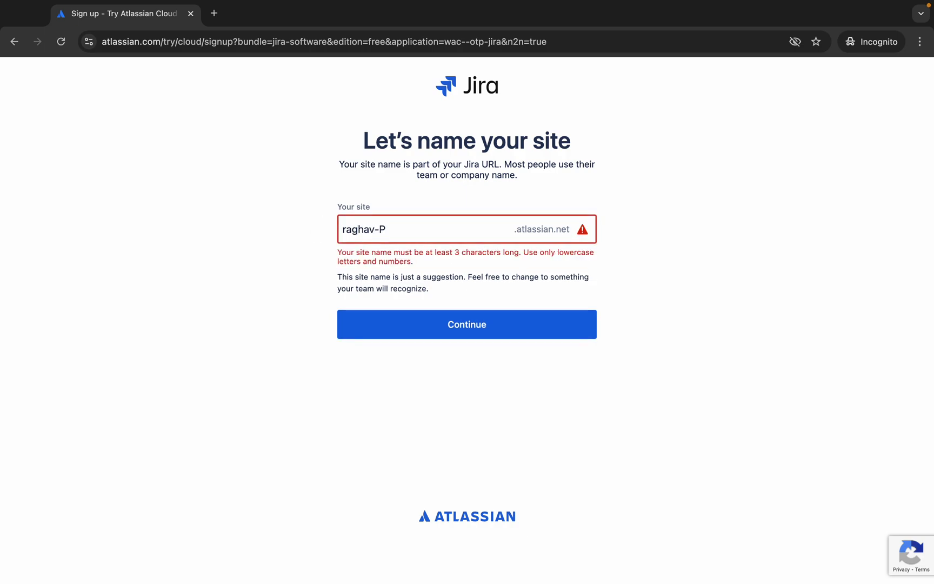
{"action": "key", "text": "BackSpace"}
{"action": "type", "text": "pal-demo"}
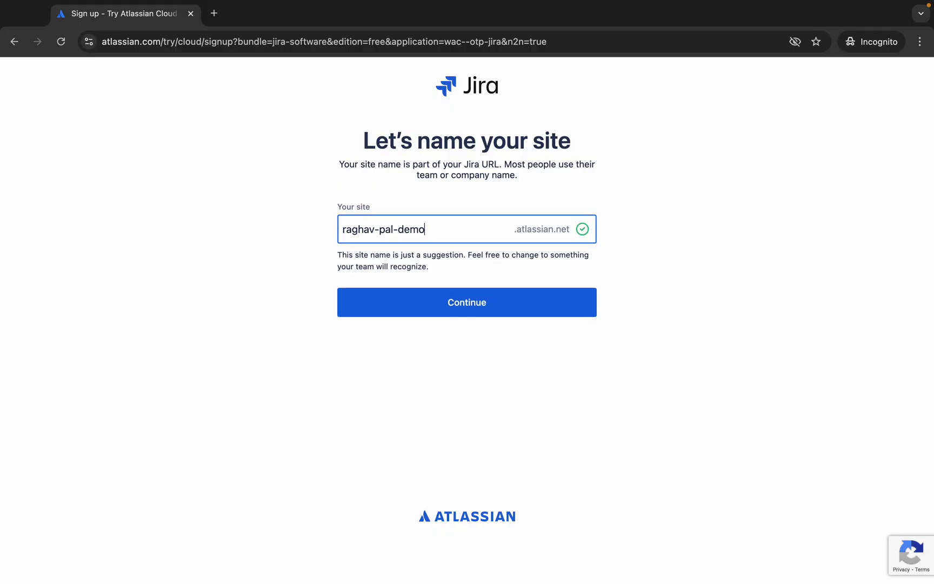
{"action": "left_click", "coordinate": [445, 309]}
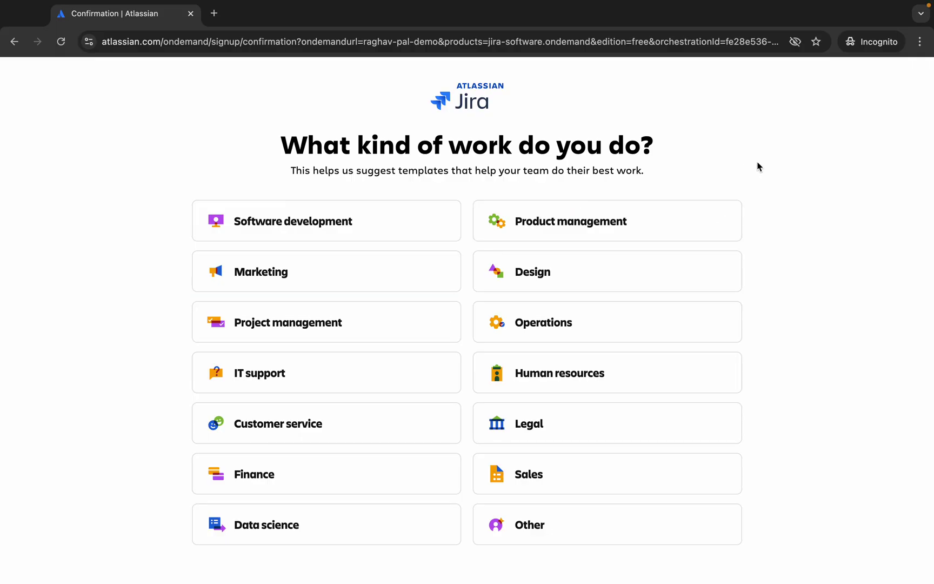
Choose Software development and tick Track bugs, Prioritize work and Manage tasks as planned uses.
{"action": "mouse_move", "coordinate": [646, 4]}
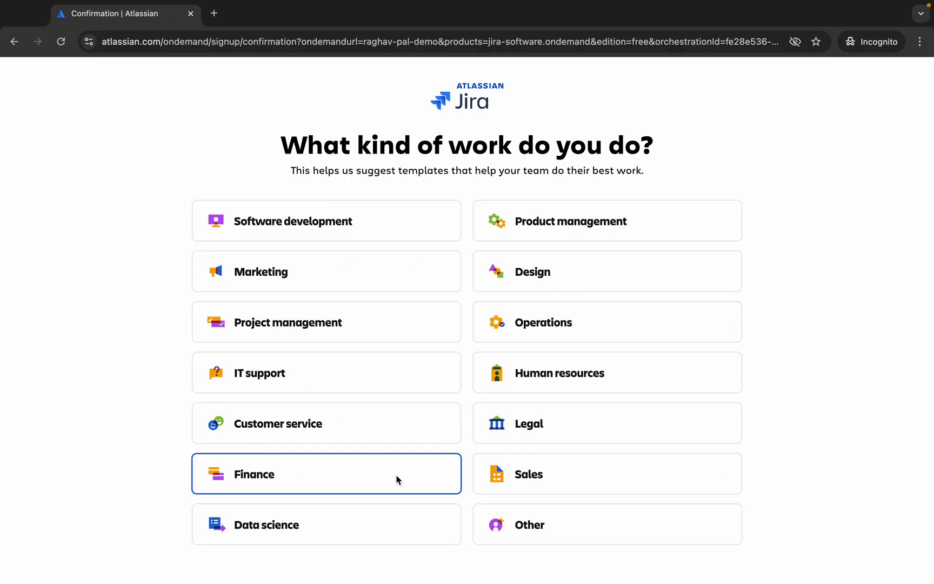
{"action": "left_click", "coordinate": [286, 225]}
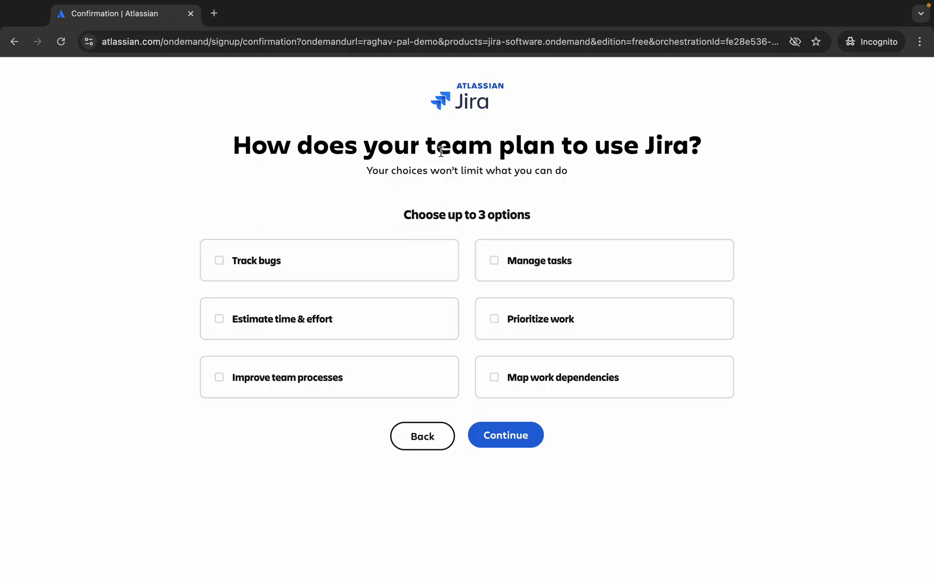
{"action": "left_click", "coordinate": [318, 273]}
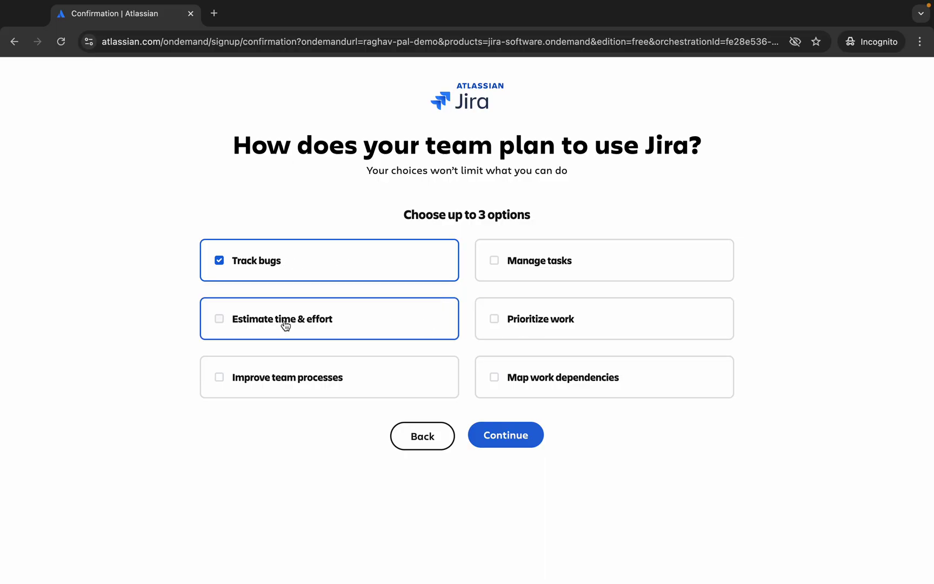
{"action": "left_click", "coordinate": [536, 324]}
{"action": "left_click", "coordinate": [536, 263]}
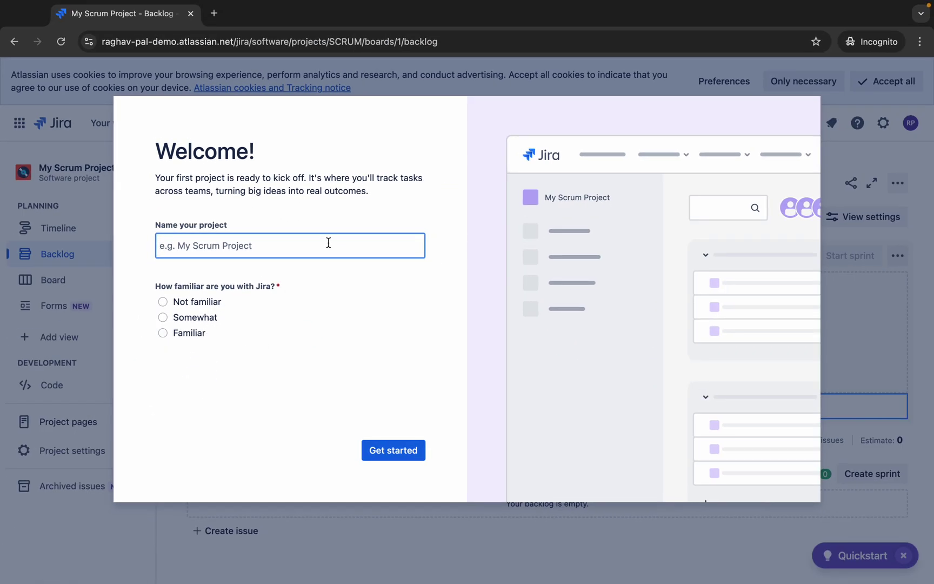
Name the project 'My First Project', set Jira familiarity to Not familiar, and get started.
{"action": "left_click", "coordinate": [393, 451]}
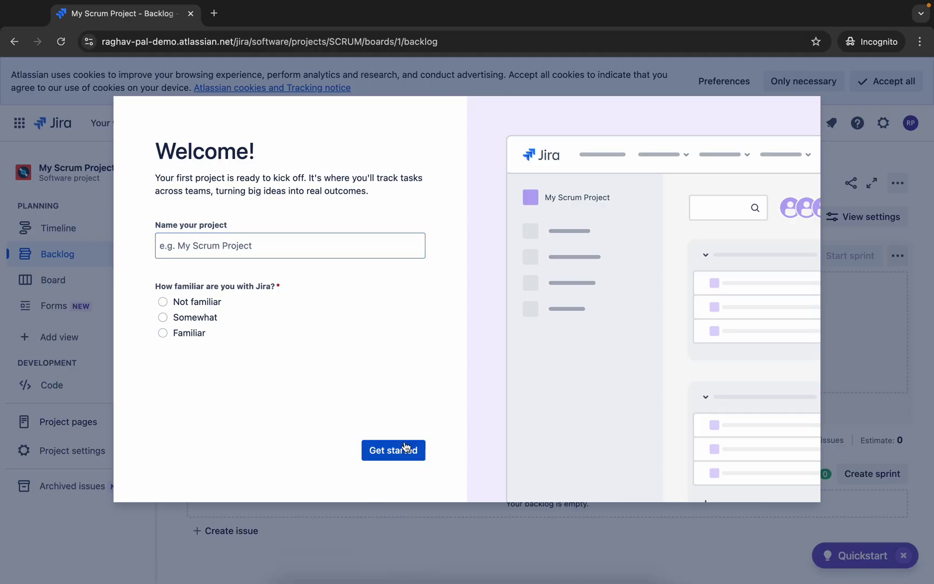
{"action": "left_click", "coordinate": [201, 244]}
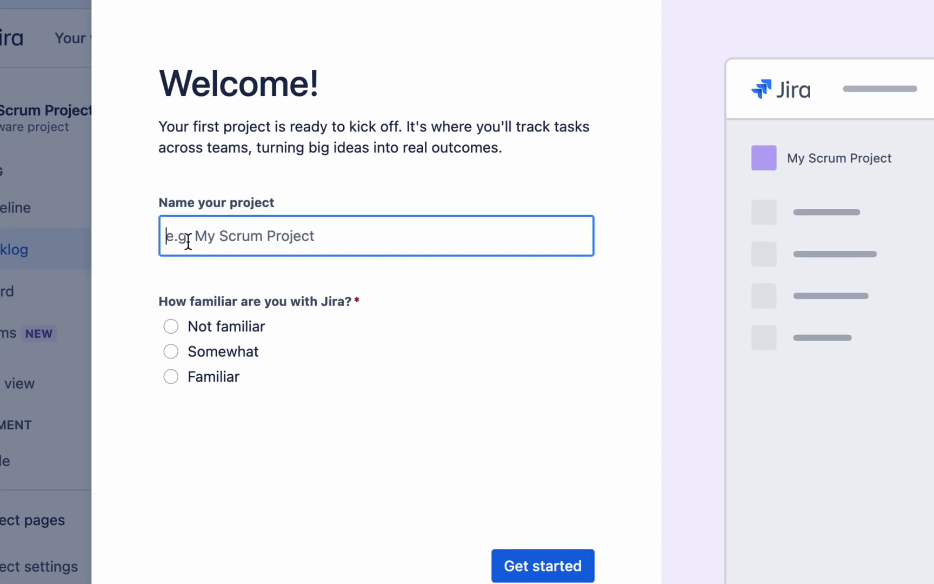
{"action": "type", "text": "My Firt"}
{"action": "key", "text": "BackSpace"}
{"action": "type", "text": "st Project"}
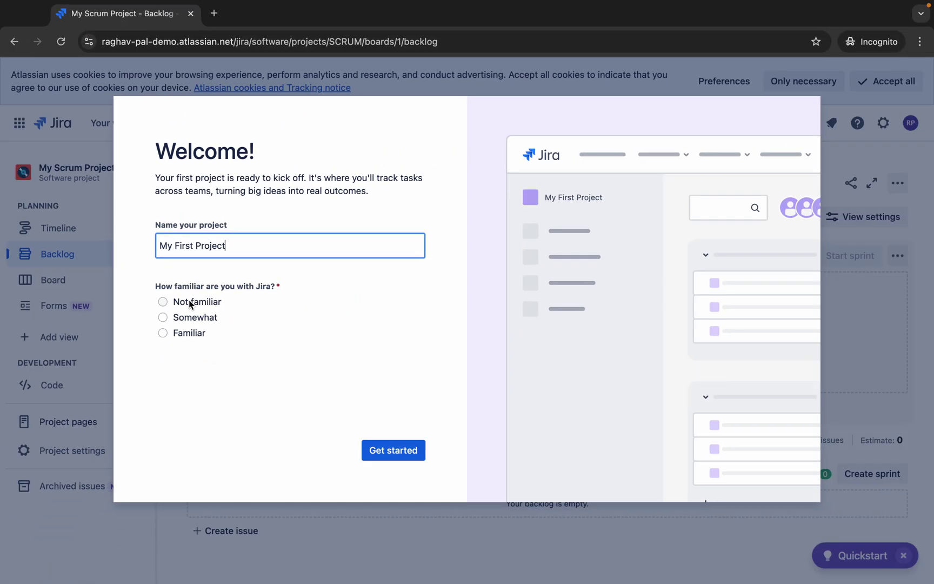
{"action": "left_click", "coordinate": [189, 304]}
{"action": "left_click", "coordinate": [396, 453]}
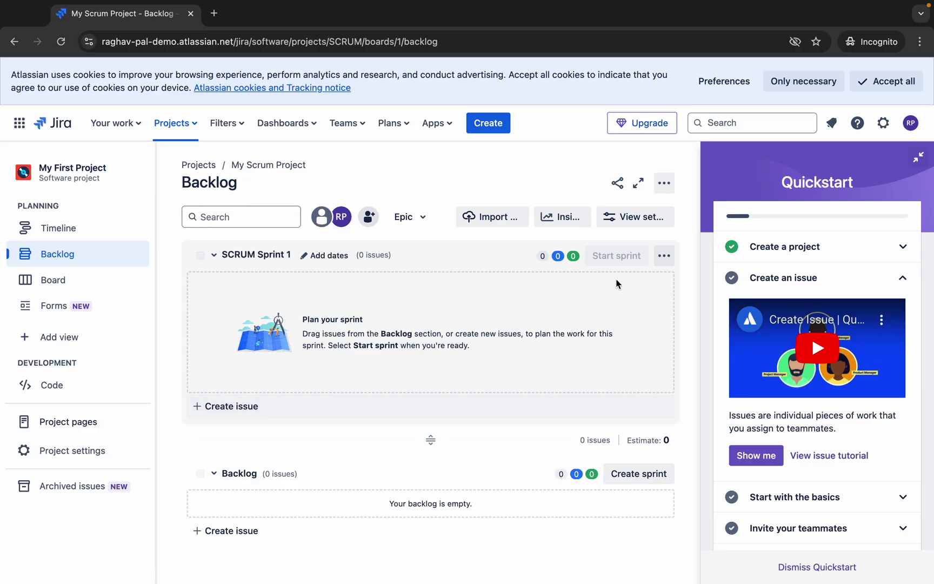
Read the Quickstart tips on projects, basics, teammates and tools, then dismiss the guide.
{"action": "left_click", "coordinate": [903, 250]}
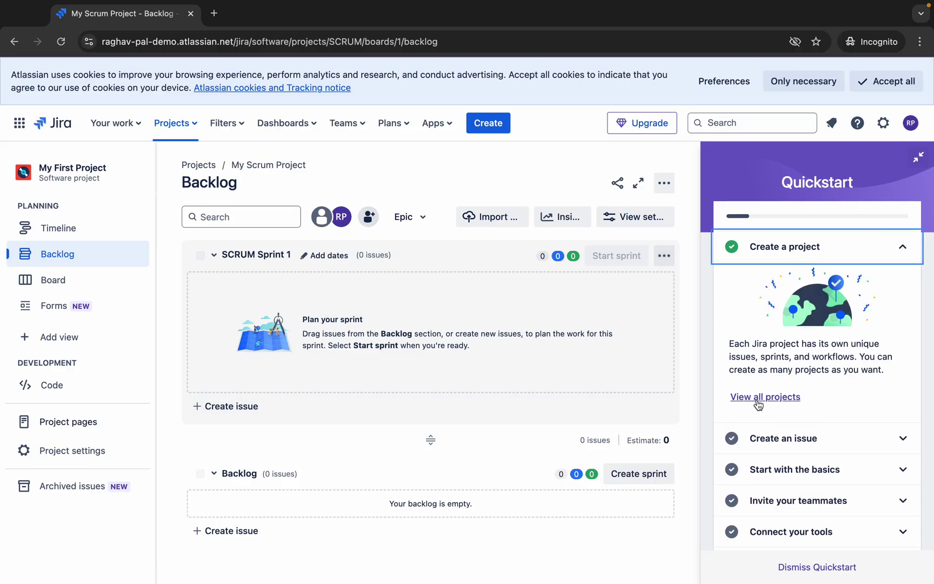
{"action": "scroll", "coordinate": [759, 404], "scroll_direction": "down", "scroll_amount": 2}
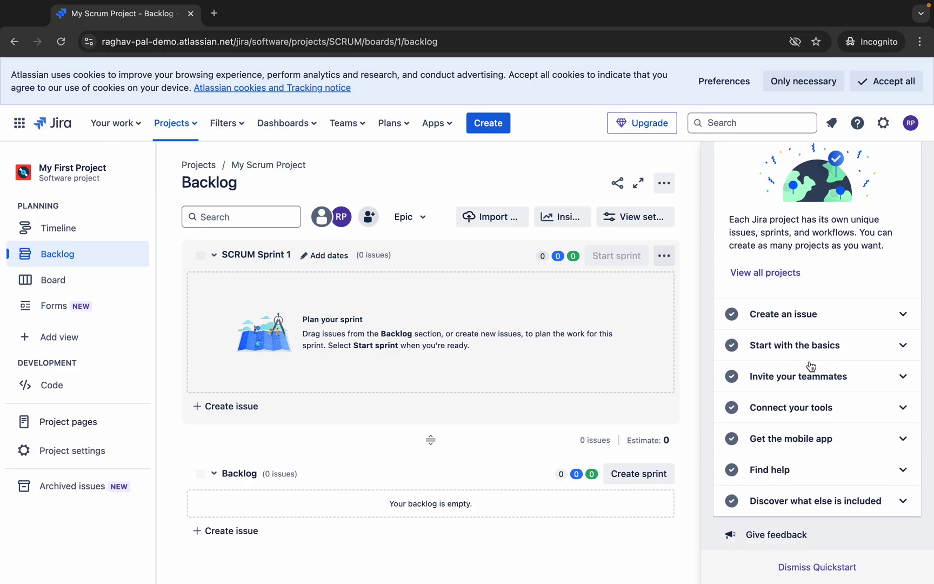
{"action": "left_click", "coordinate": [880, 358]}
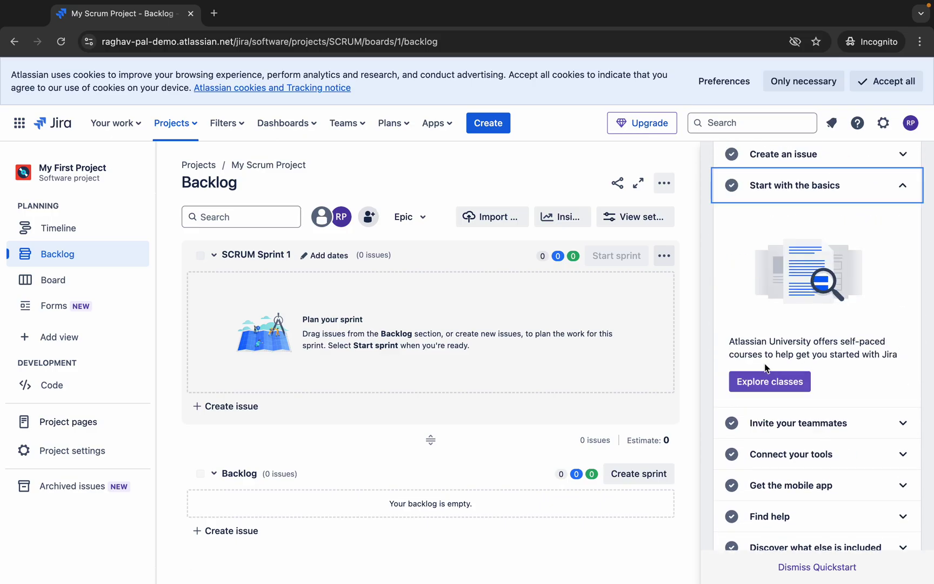
{"action": "scroll", "coordinate": [779, 492], "scroll_direction": "down", "scroll_amount": 2}
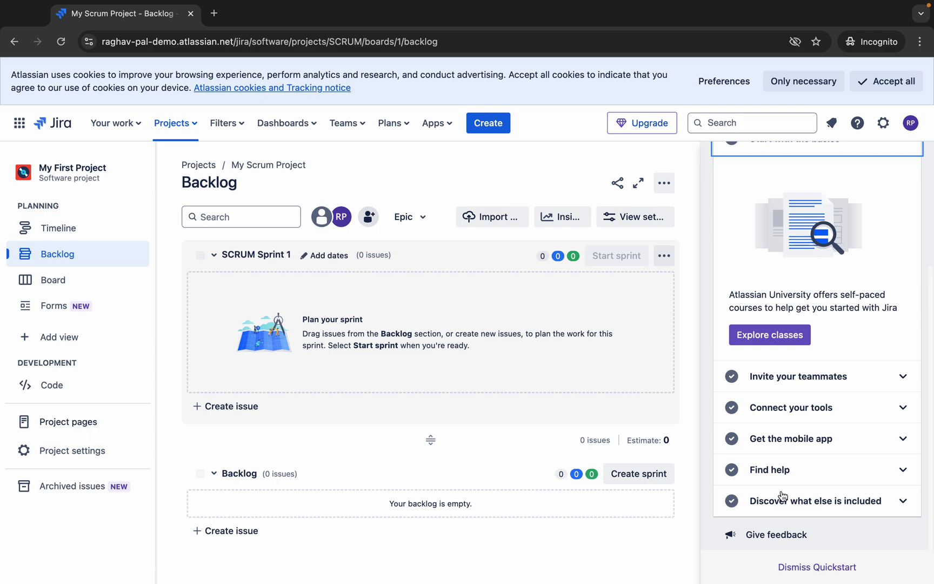
{"action": "left_click", "coordinate": [900, 374]}
{"action": "left_click", "coordinate": [900, 408]}
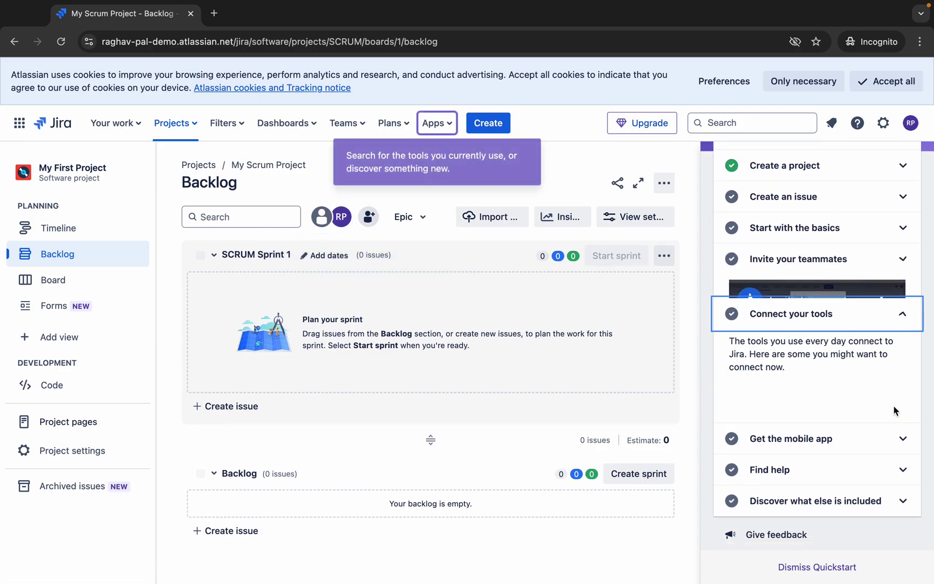
{"action": "scroll", "coordinate": [841, 421], "scroll_direction": "up", "scroll_amount": 3}
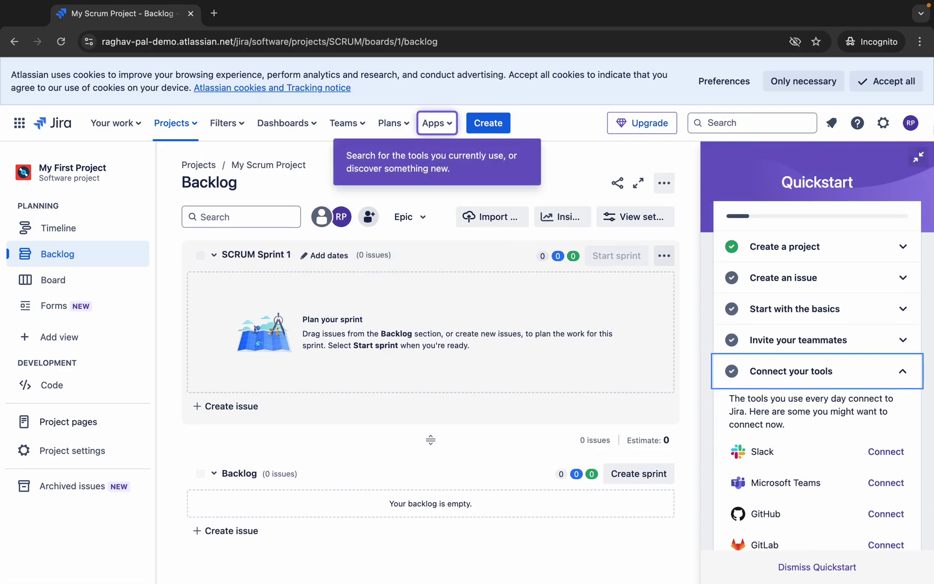
{"action": "left_click", "coordinate": [843, 566]}
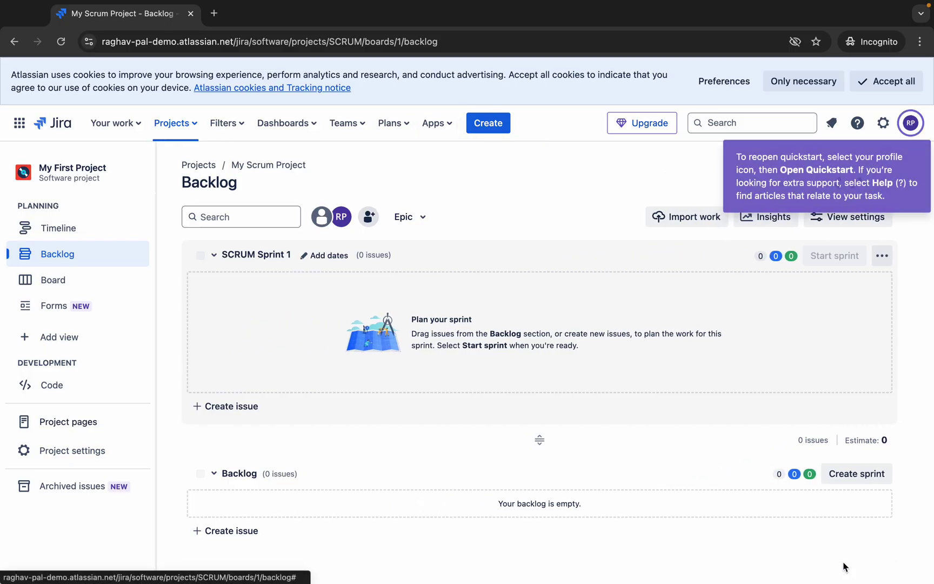
{"action": "left_click", "coordinate": [912, 125]}
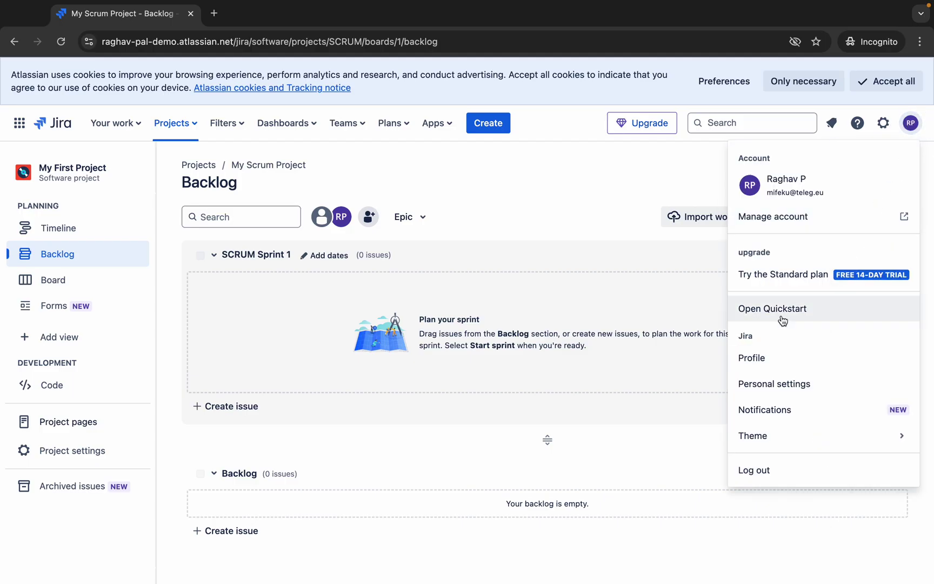
{"action": "left_click", "coordinate": [588, 201]}
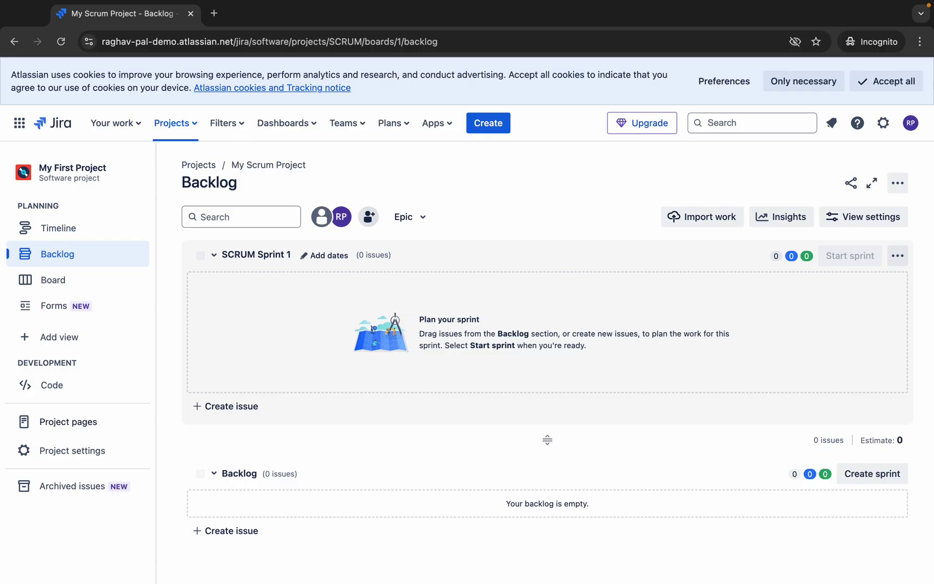
Accept only necessary cookies and briefly view the Atlassian app switcher.
{"action": "left_click", "coordinate": [822, 84]}
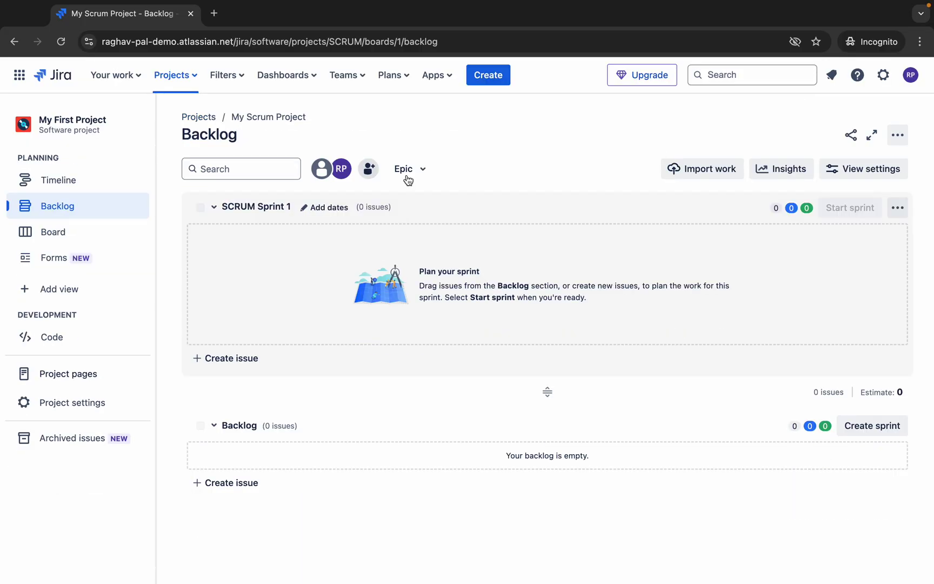
{"action": "left_click", "coordinate": [19, 79]}
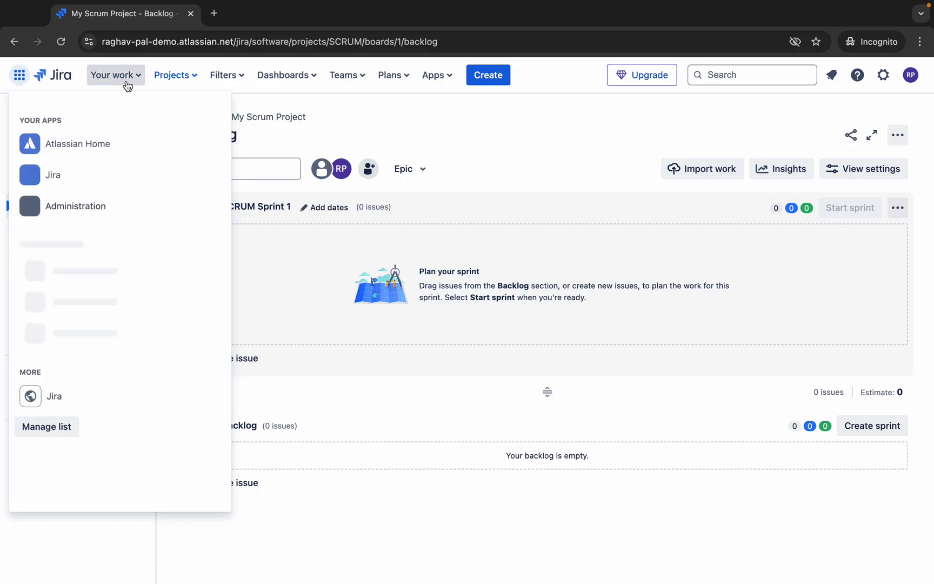
{"action": "left_click", "coordinate": [455, 125]}
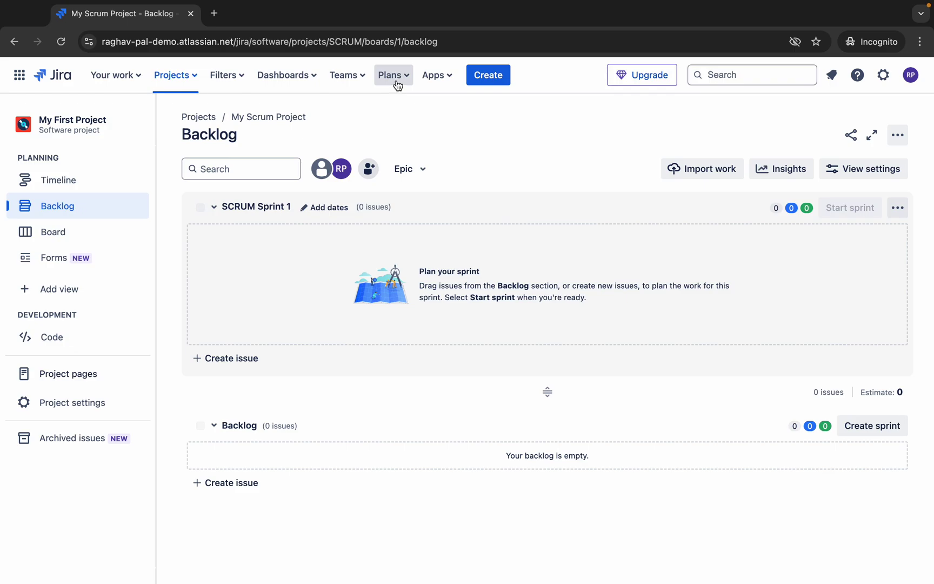
Look through the profile and Settings gear menus, then close them.
{"action": "left_click", "coordinate": [909, 79]}
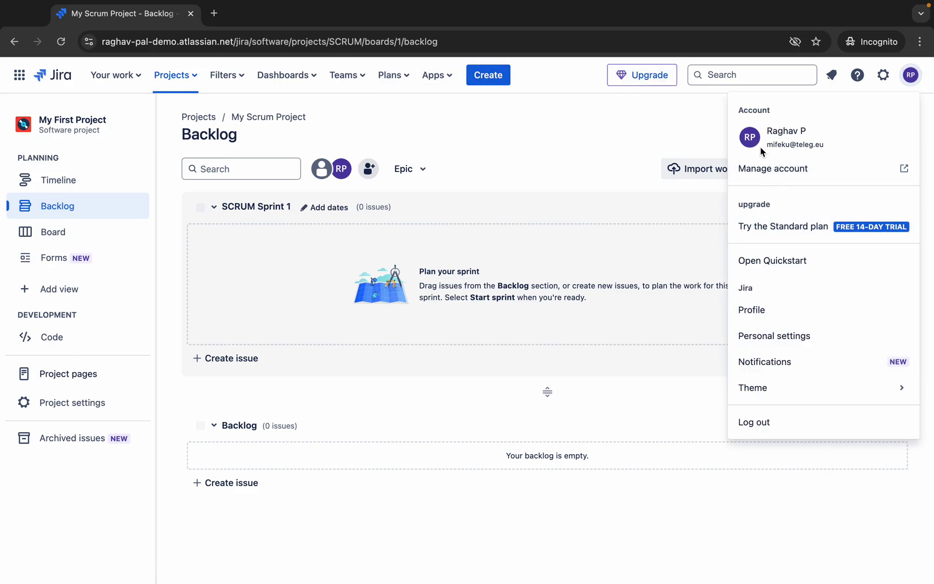
{"action": "left_click", "coordinate": [884, 78]}
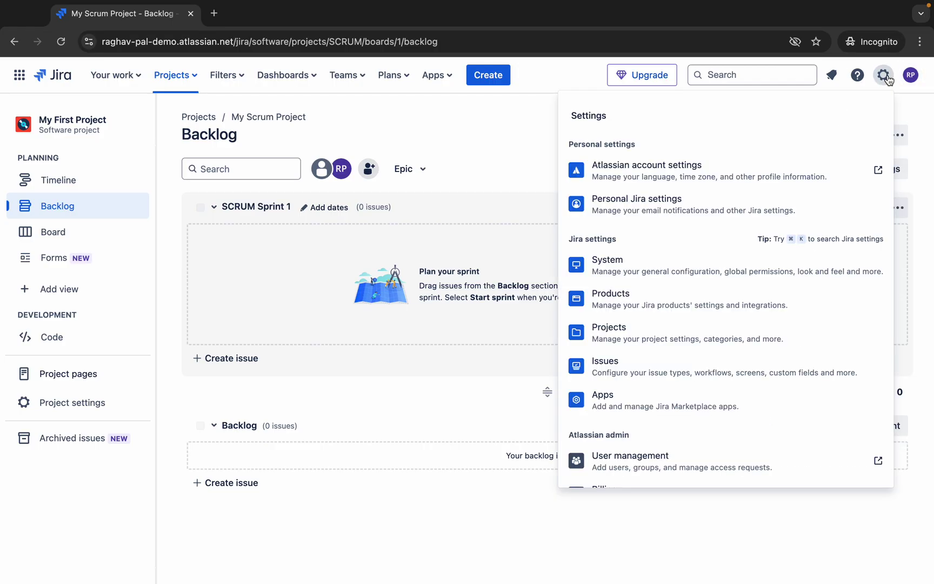
{"action": "scroll", "coordinate": [627, 377], "scroll_direction": "down", "scroll_amount": 1}
{"action": "scroll", "coordinate": [599, 378], "scroll_direction": "up", "scroll_amount": 1}
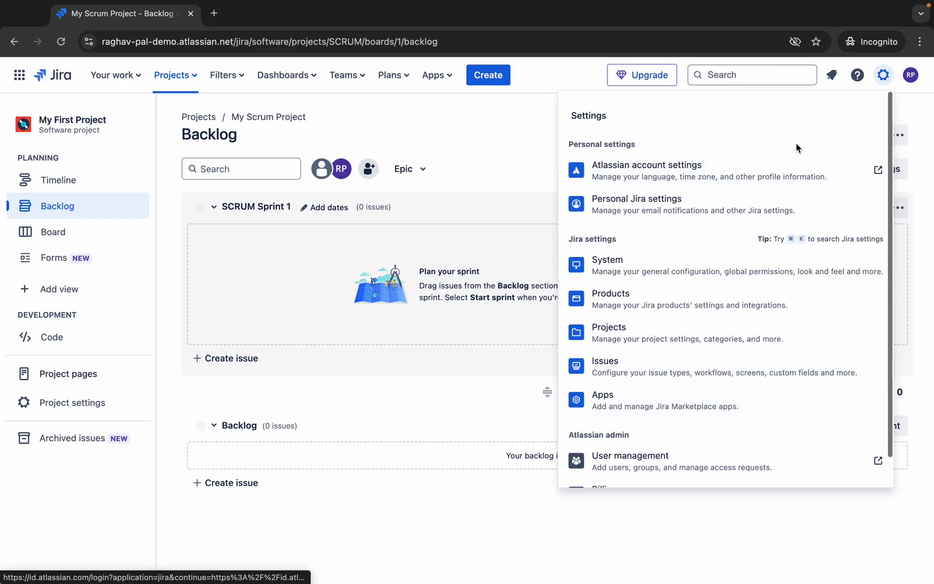
{"action": "left_click", "coordinate": [480, 122]}
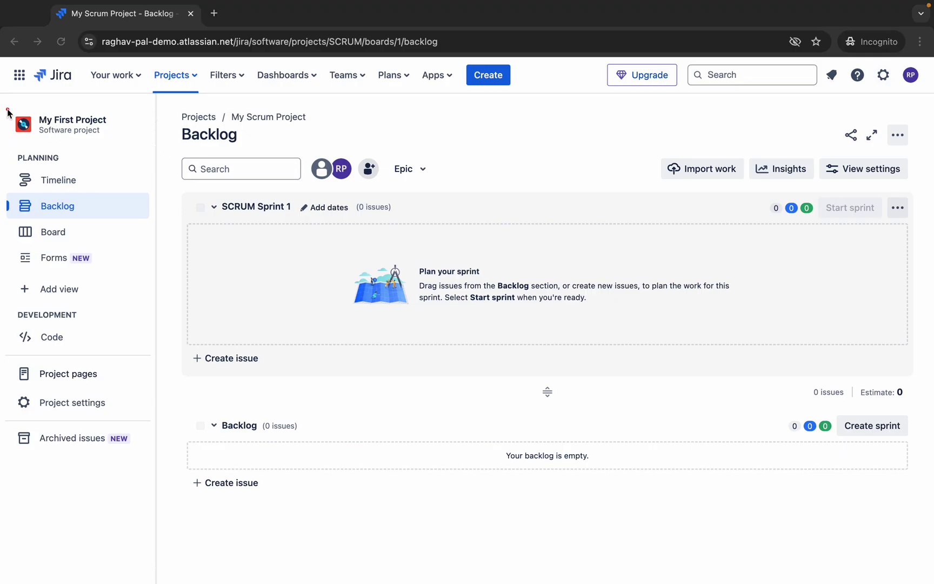
{"action": "mouse_move", "coordinate": [6, 107]}
{"action": "left_mouse_down"}
{"action": "mouse_move", "coordinate": [146, 582]}
{"action": "mouse_move", "coordinate": [156, 475]}
{"action": "mouse_move", "coordinate": [142, 417]}
{"action": "mouse_move", "coordinate": [152, 455]}
{"action": "left_mouse_up"}
{"action": "key", "text": "Escape"}
{"action": "mouse_move", "coordinate": [185, 442]}
{"action": "left_mouse_down"}
{"action": "mouse_move", "coordinate": [900, 521]}
{"action": "mouse_move", "coordinate": [905, 529]}
{"action": "left_mouse_up"}
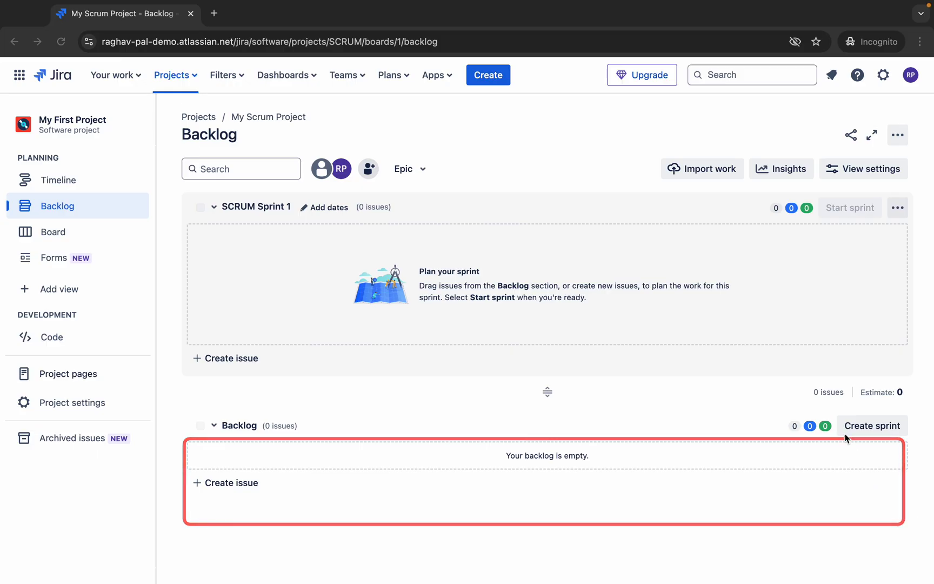